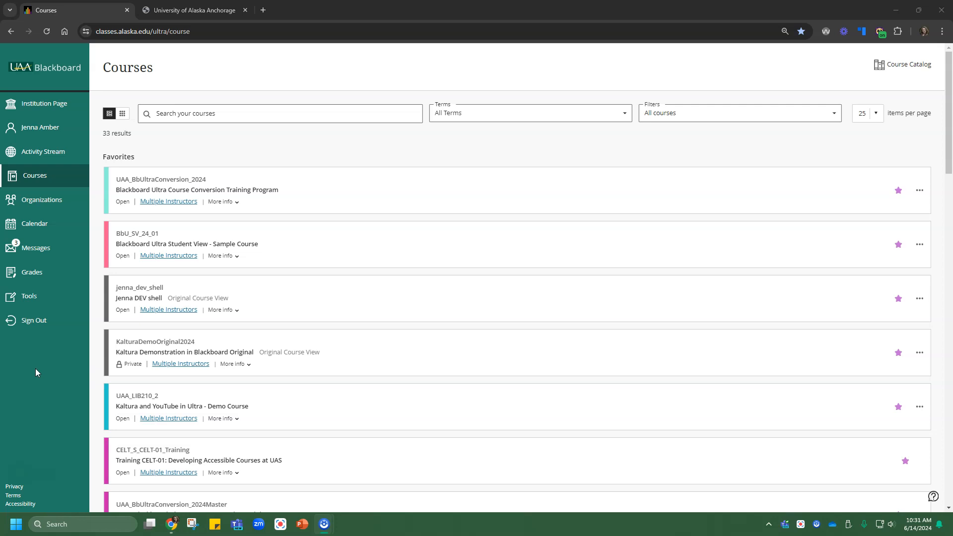
- Open UAA Kaltura - My Media from the Blackboard tools
click(39, 301)
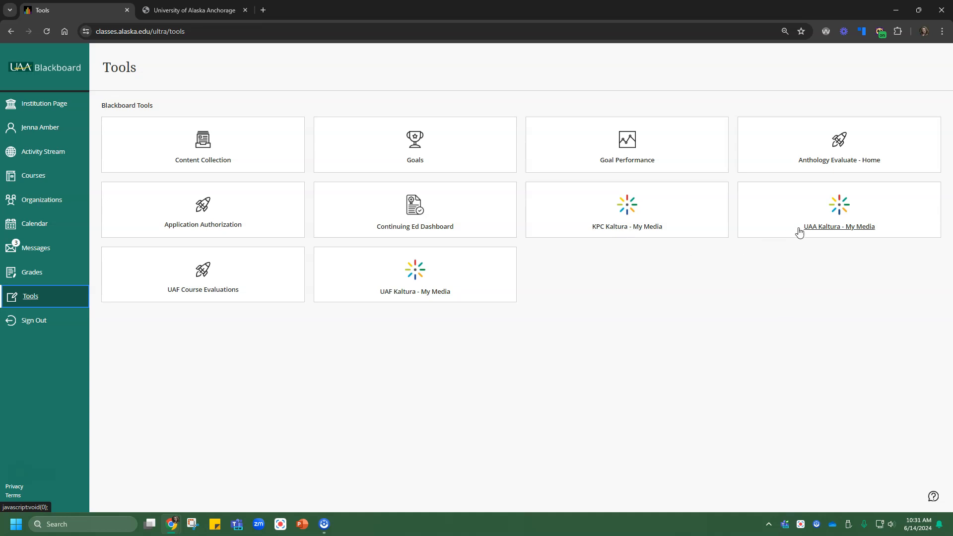
click(703, 312)
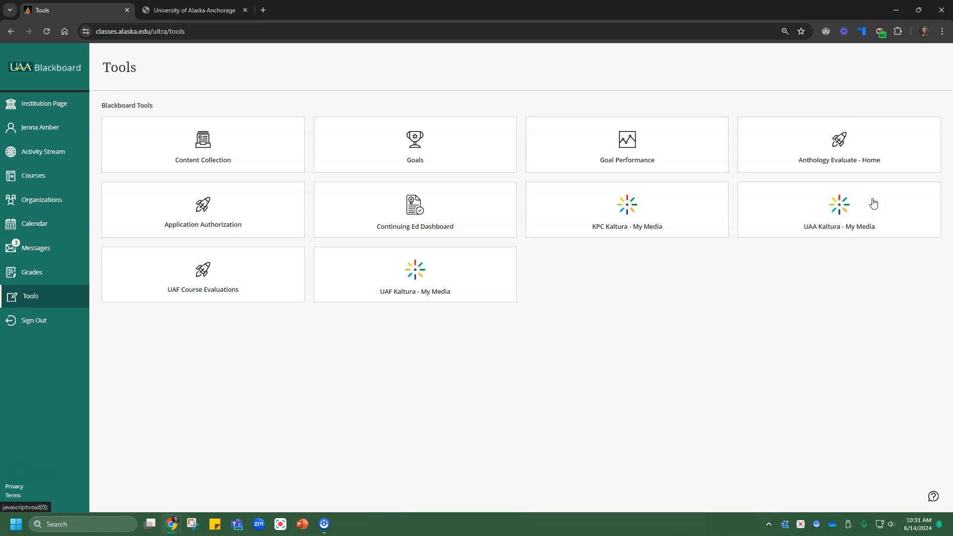
click(845, 226)
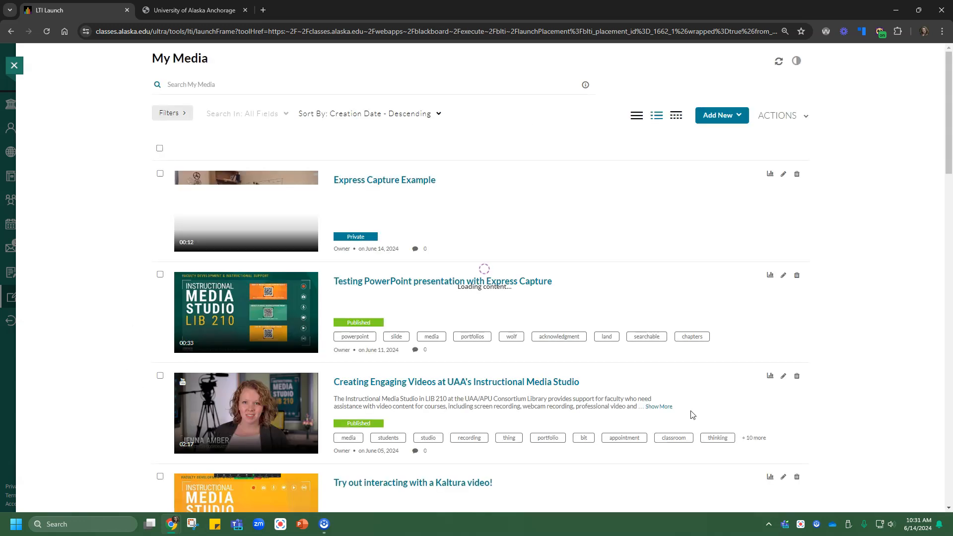
scroll(436, 417, down, 9)
scroll(573, 390, up, 9)
scroll(615, 401, down, 3)
scroll(600, 315, up, 3)
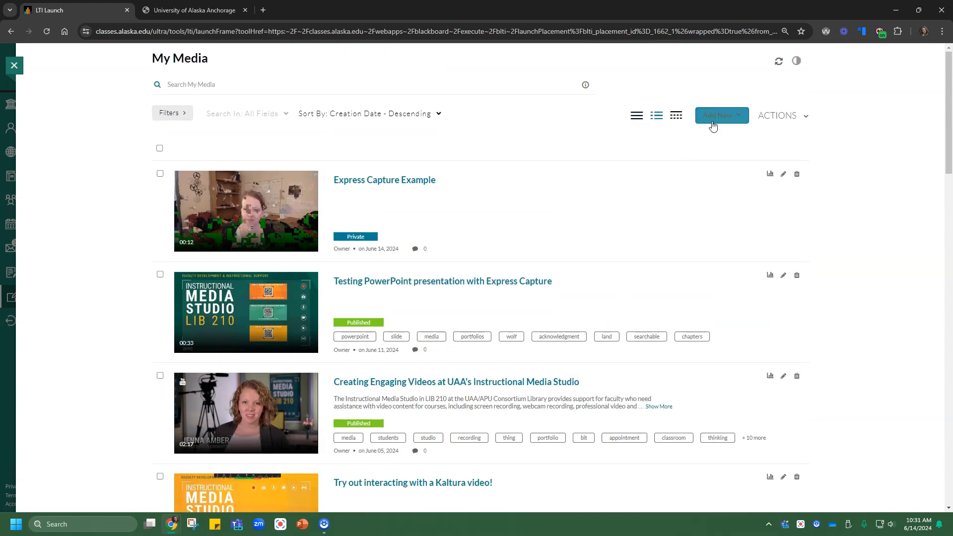
- Launch the Kaltura Capture desktop recorder from My Media, always allowing the site to open it, and create a new recording
click(740, 117)
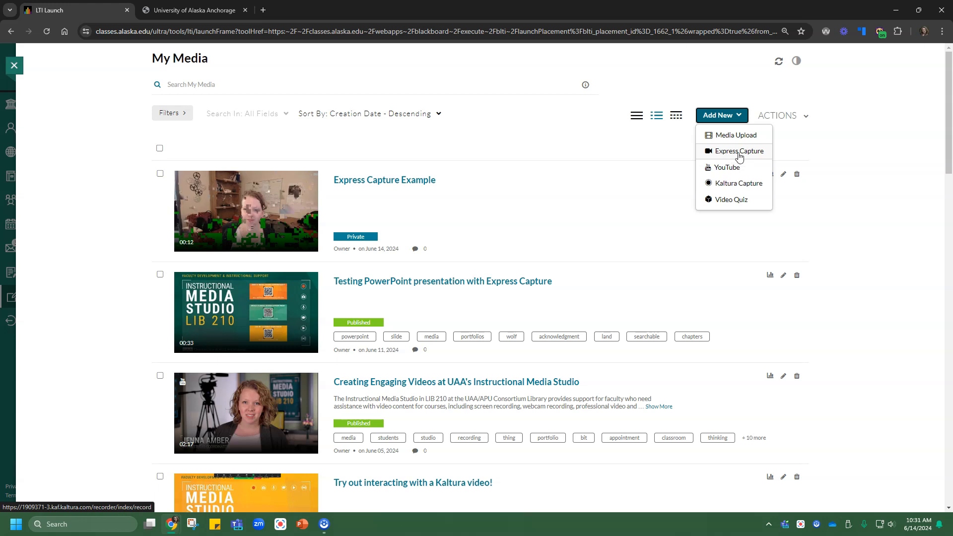
click(725, 185)
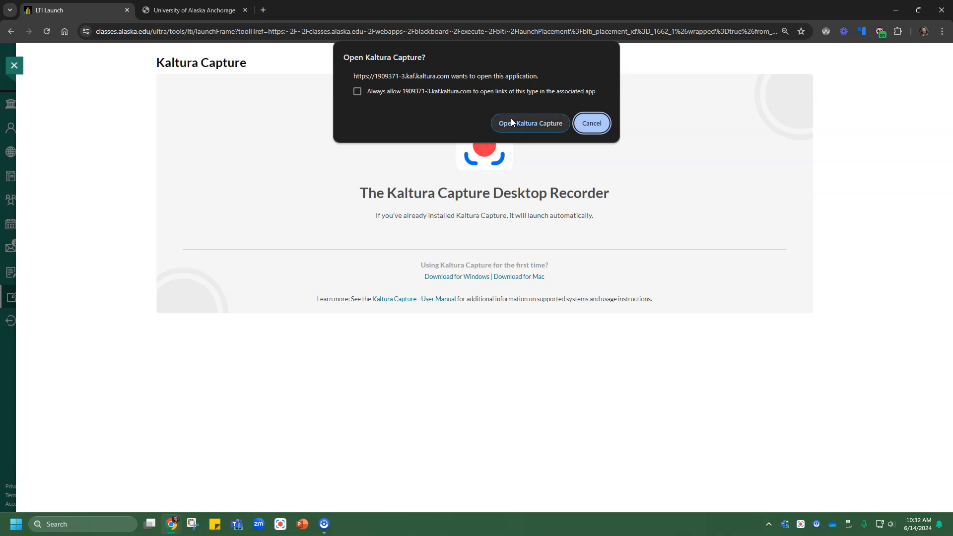
click(483, 91)
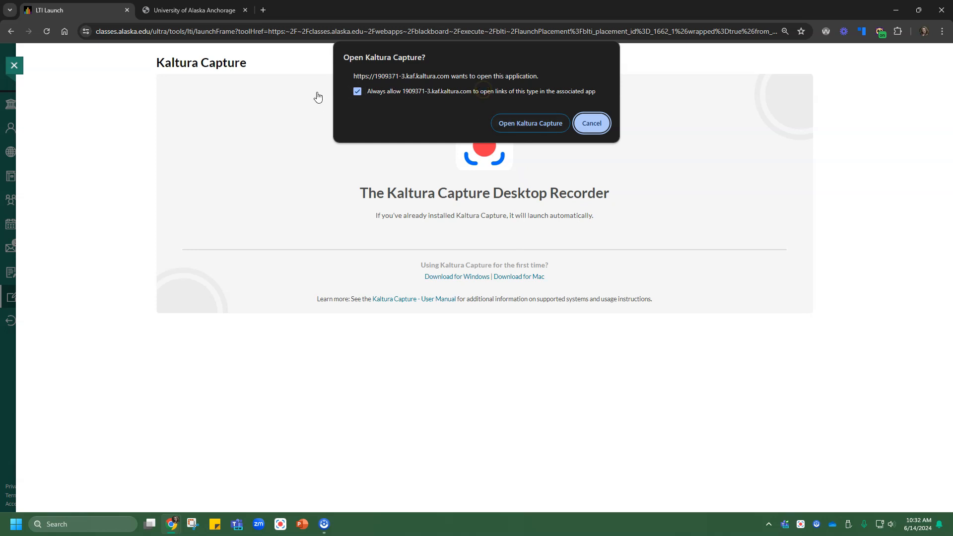
click(521, 123)
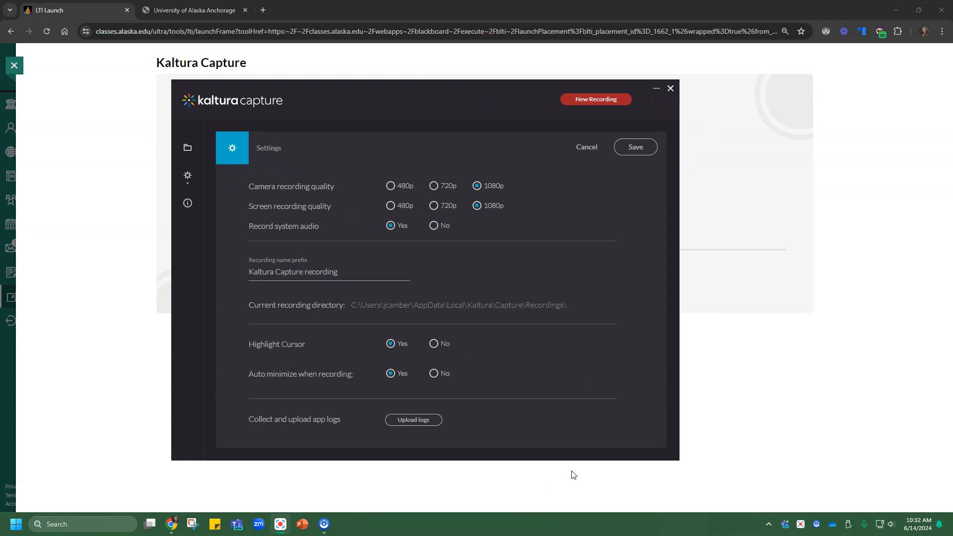
mouse_move(277, 533)
click(607, 102)
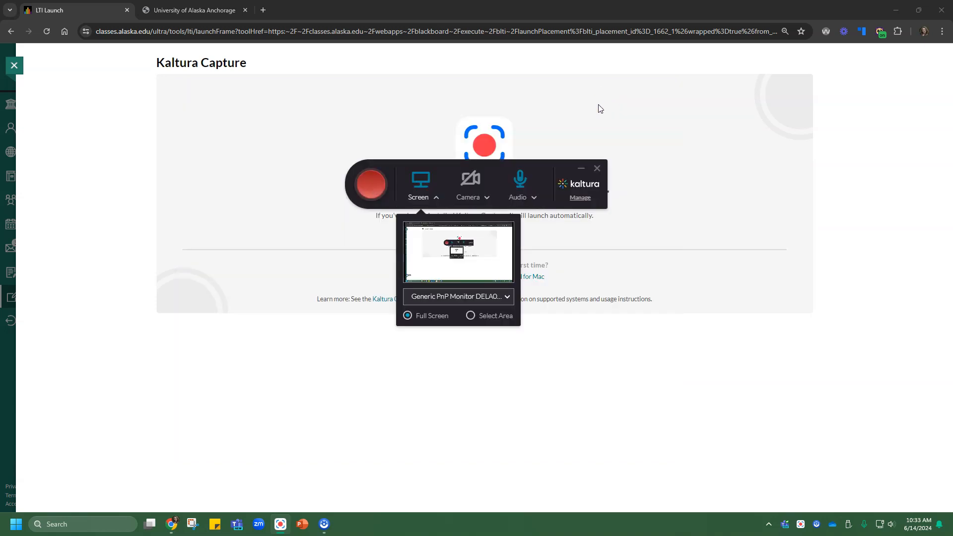
- Turn screen capture off and on again, and switch the source to the second monitor and back to the first
click(422, 184)
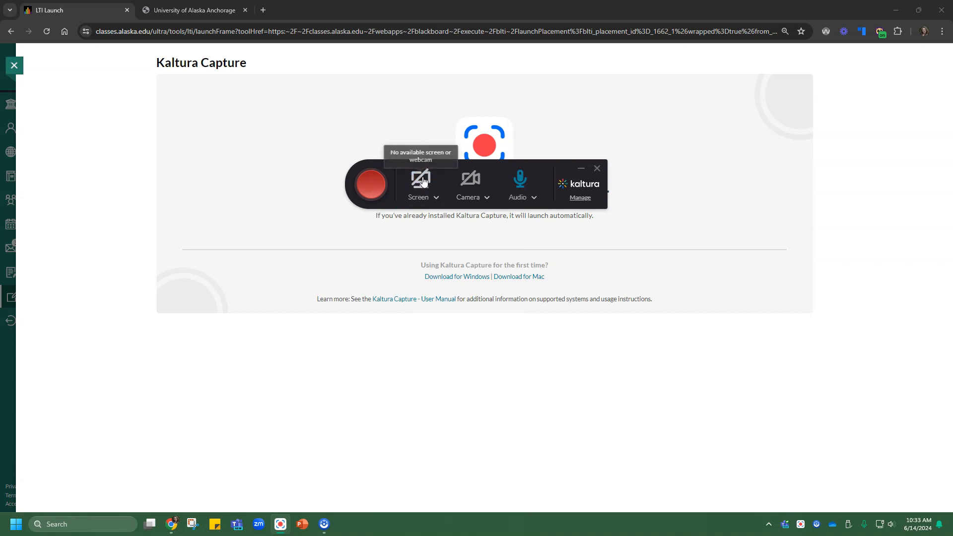
click(423, 182)
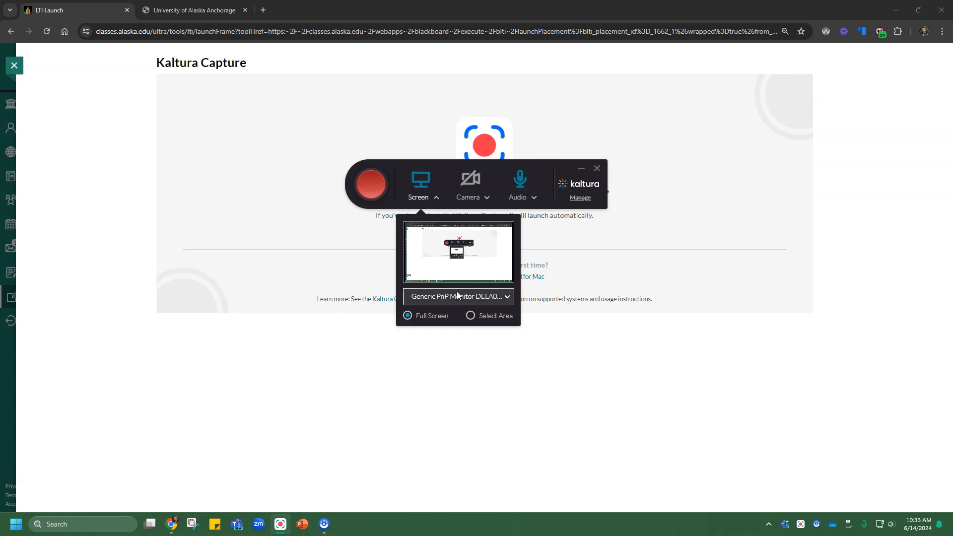
click(499, 301)
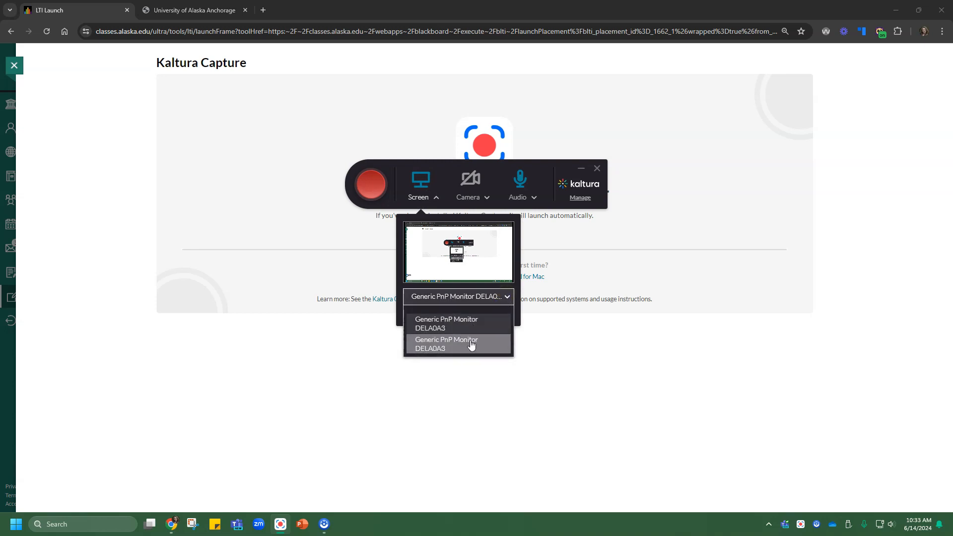
click(471, 342)
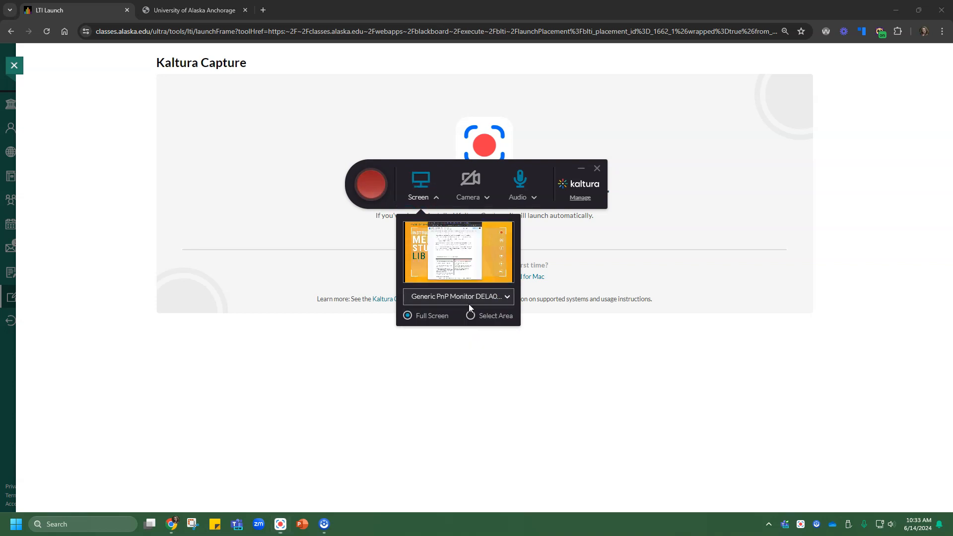
click(468, 299)
click(448, 330)
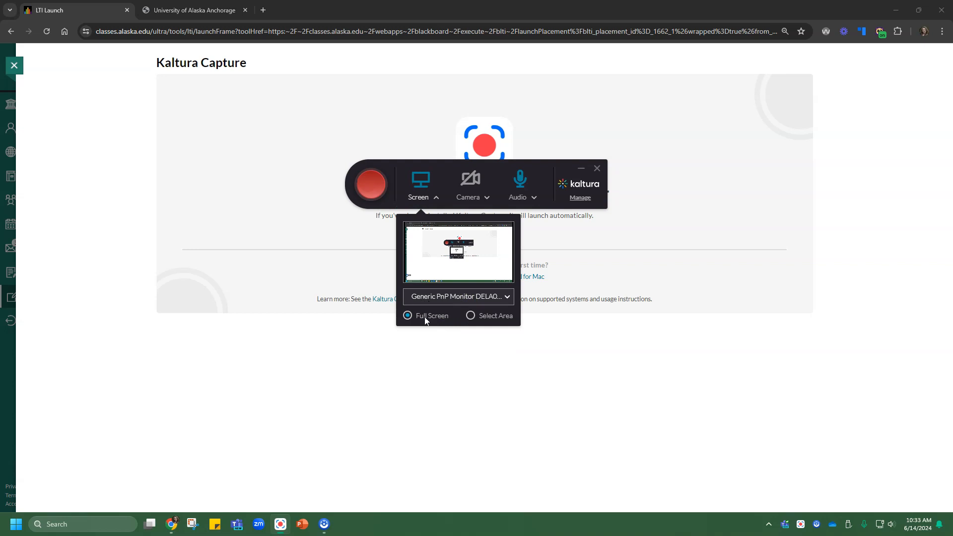
- Turn the camera input on and off again, and look through the available microphones without changing the selection
click(472, 183)
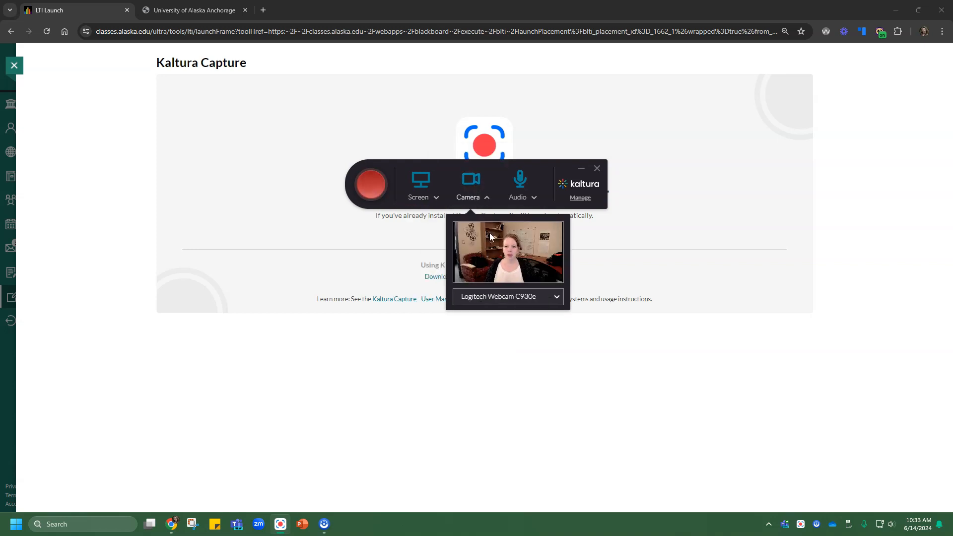
click(470, 181)
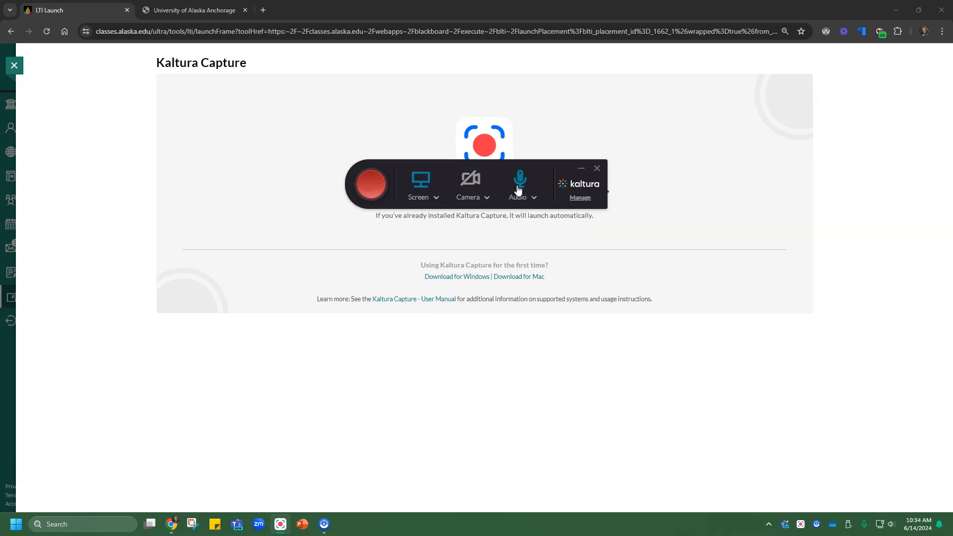
click(534, 198)
click(536, 229)
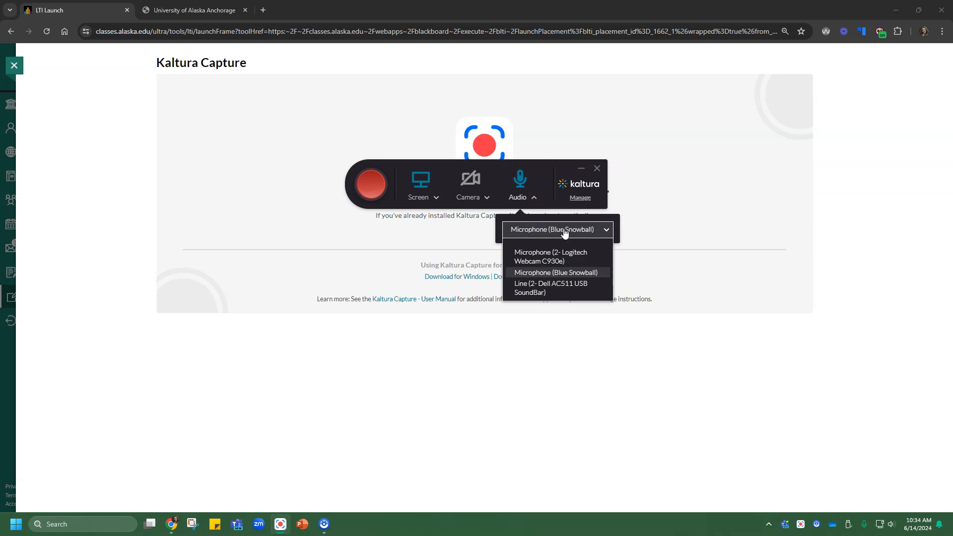
click(563, 230)
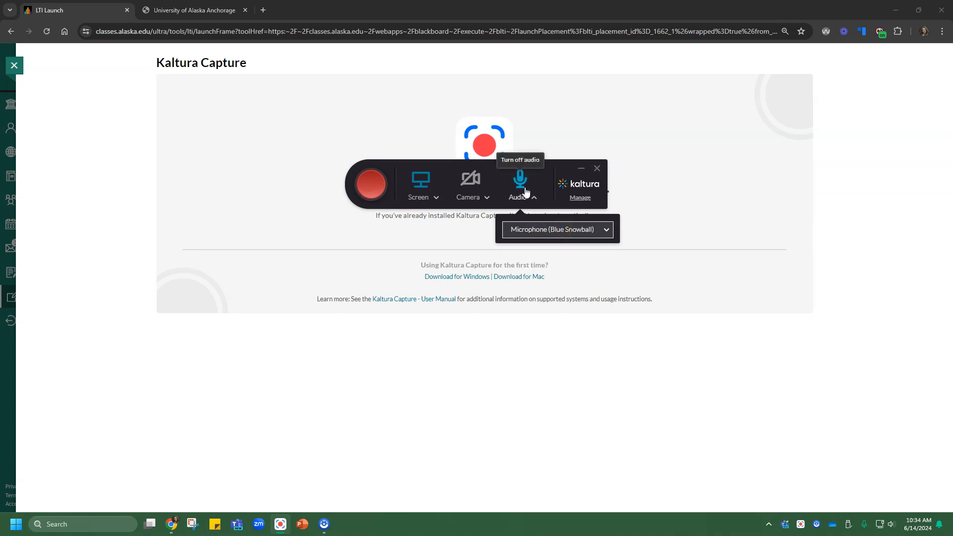
- Start the screen recording and show the annotation tools from the recording controls before minimising them
click(371, 184)
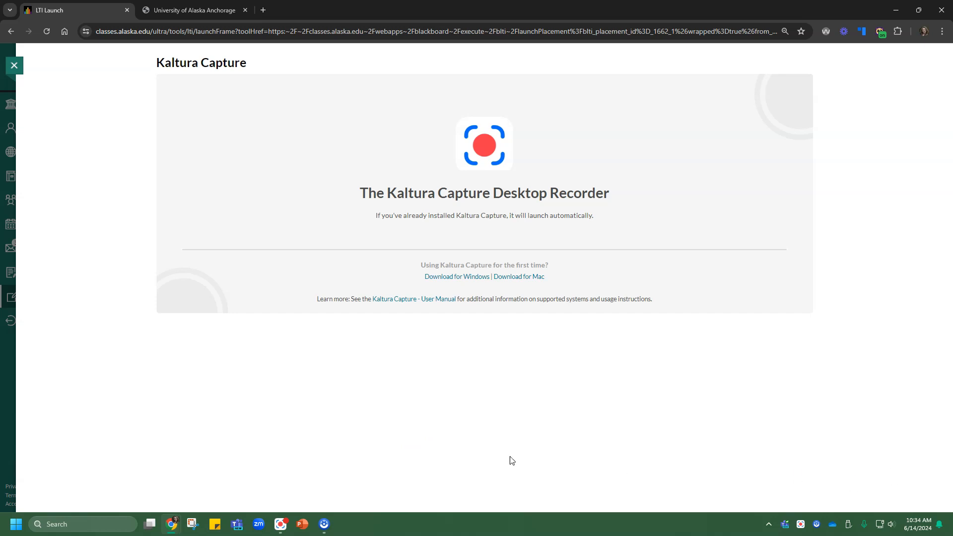
click(280, 531)
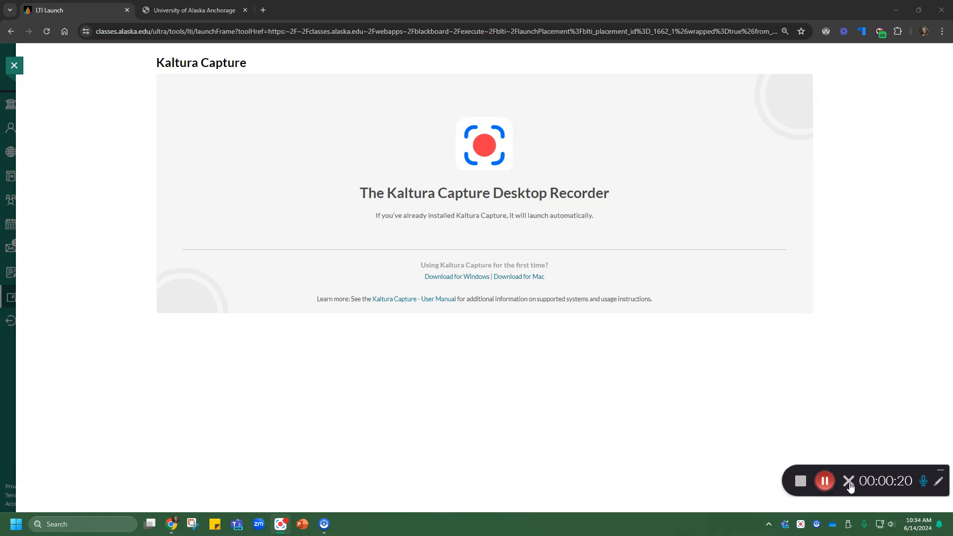
click(940, 482)
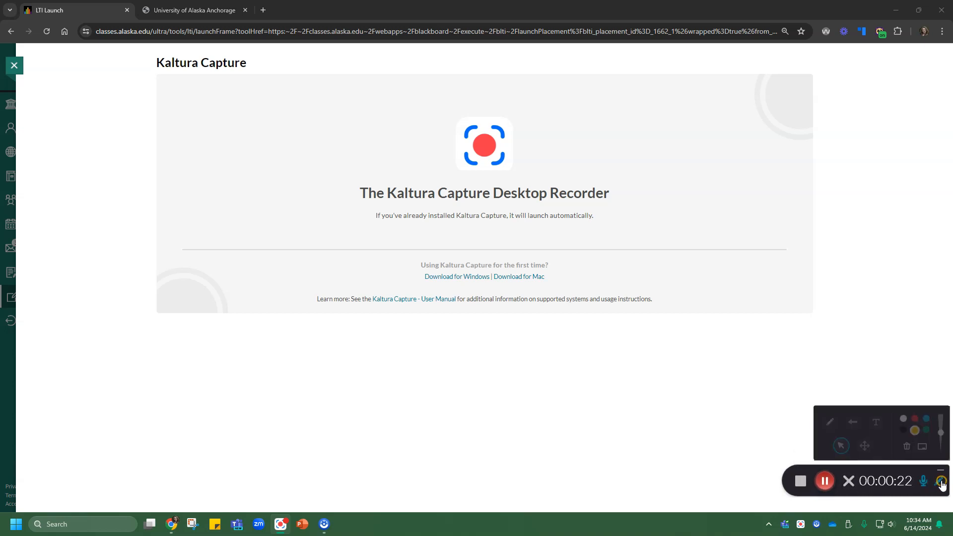
click(828, 425)
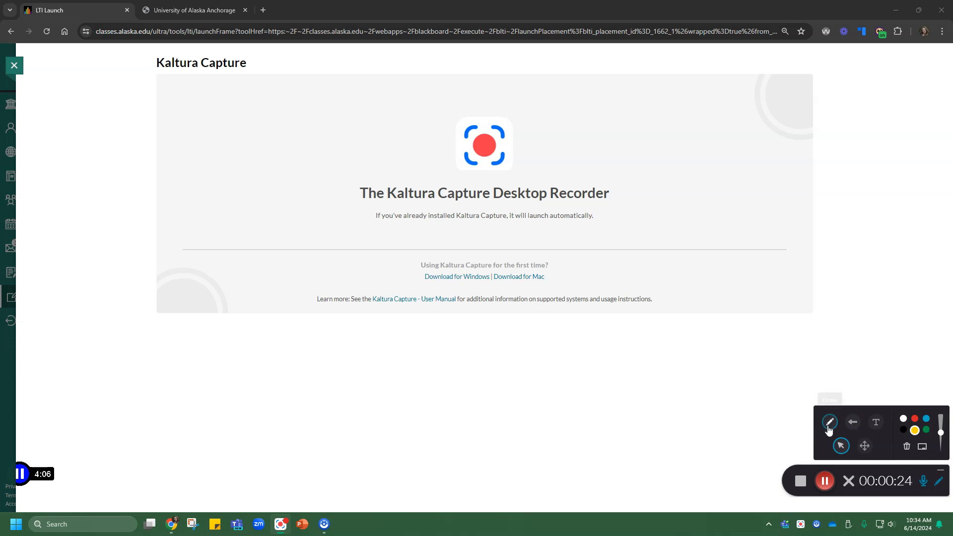
click(852, 425)
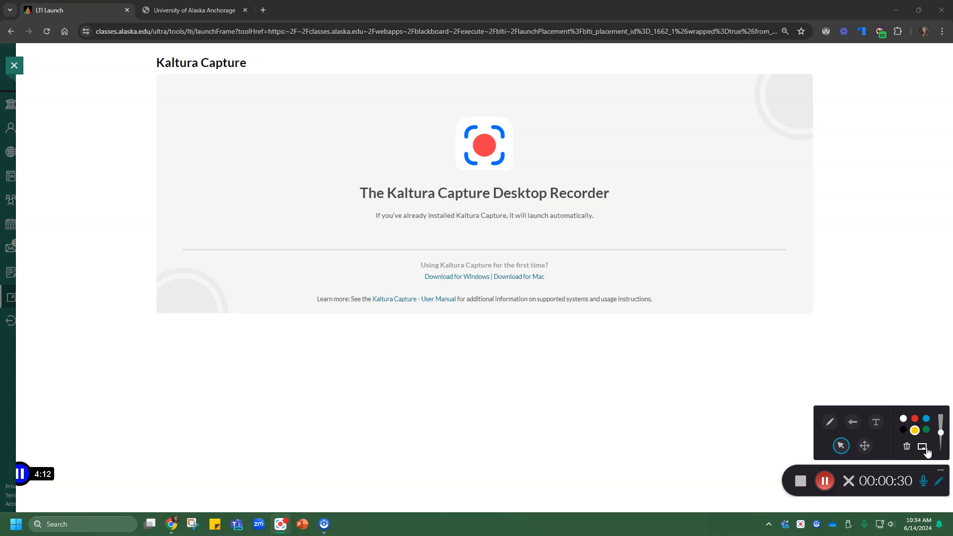
click(941, 470)
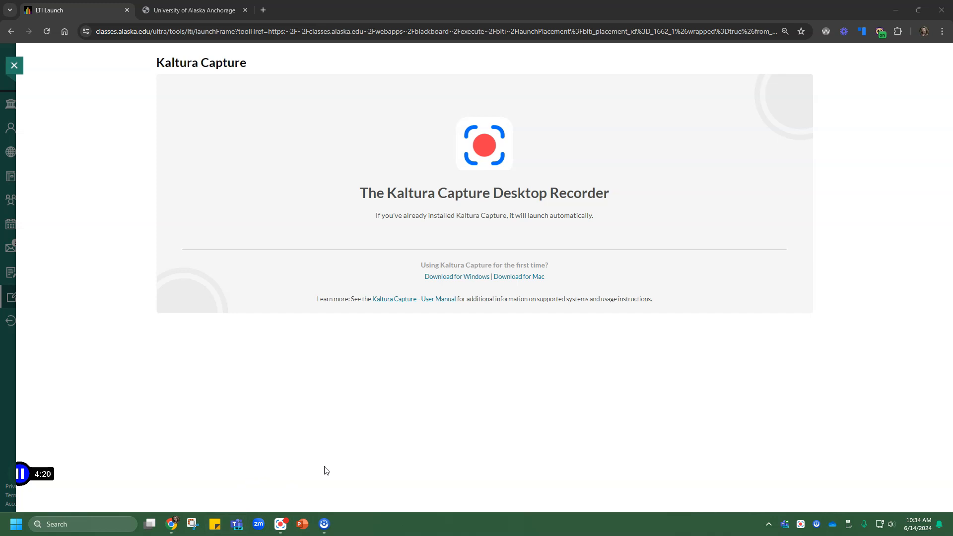
- Bring back the recording controls and stop the recording, confirming that it should end
click(280, 525)
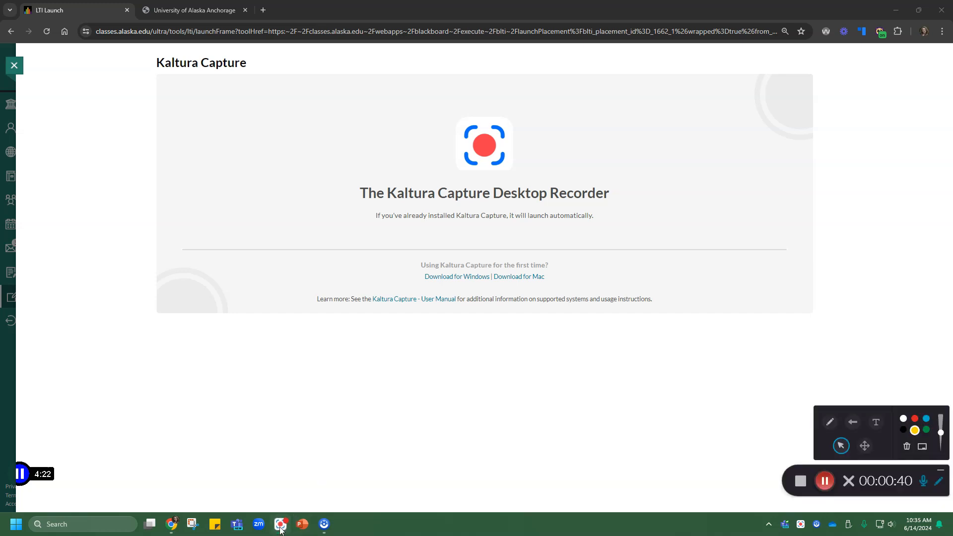
click(801, 485)
click(820, 445)
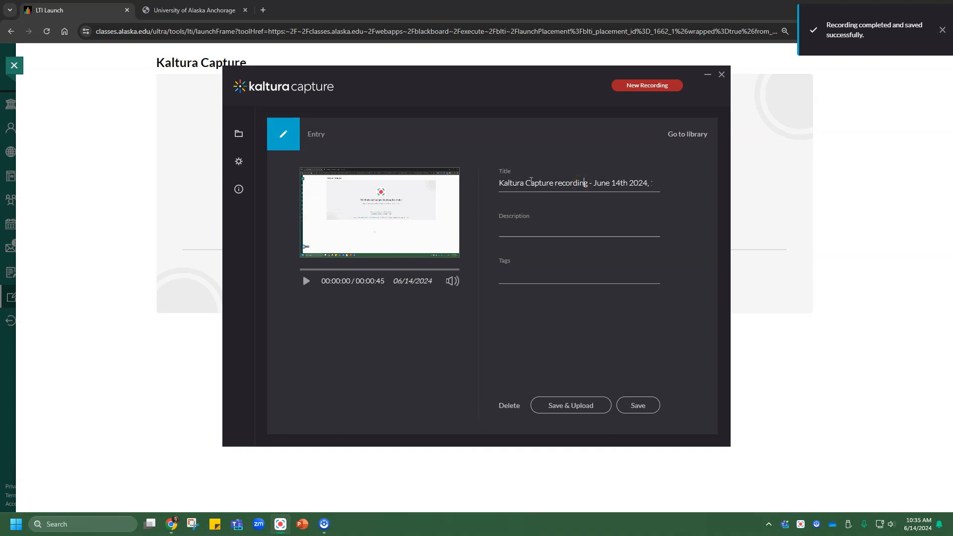
- Shorten the recording's title to "Kaltura Capture recording", and save and upload it
drag(583, 182, 861, 202)
key(BackSpace)
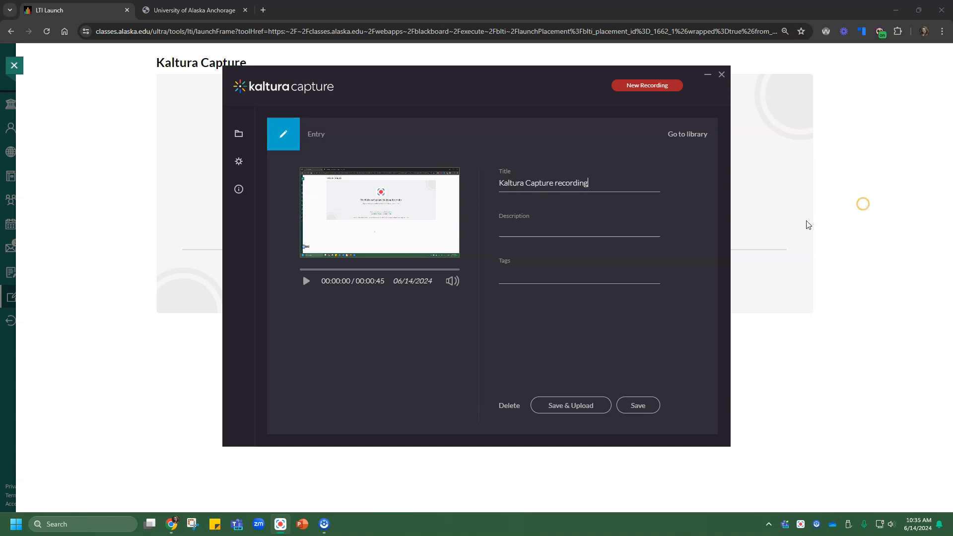
click(592, 357)
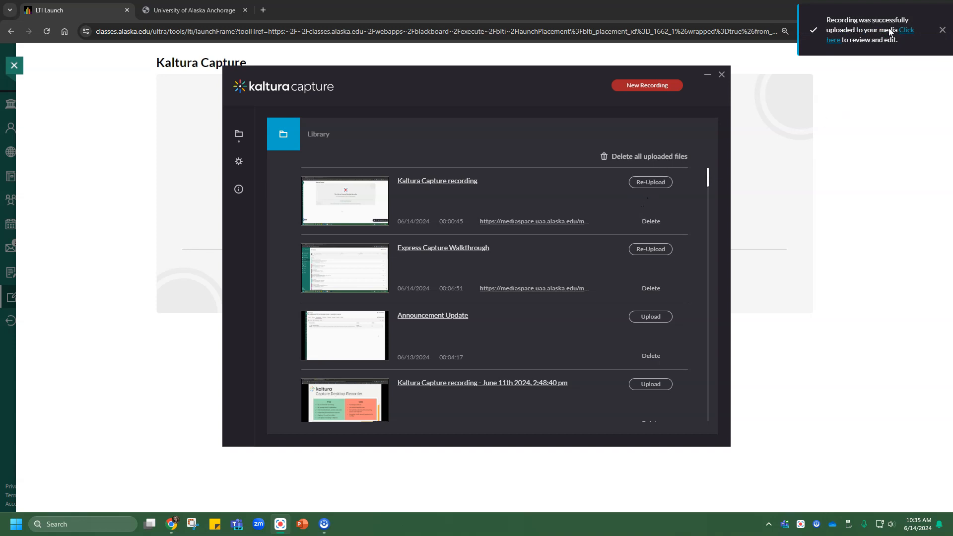
- View the uploaded recording's MediaSpace page through its link in the library, and close that page
click(569, 222)
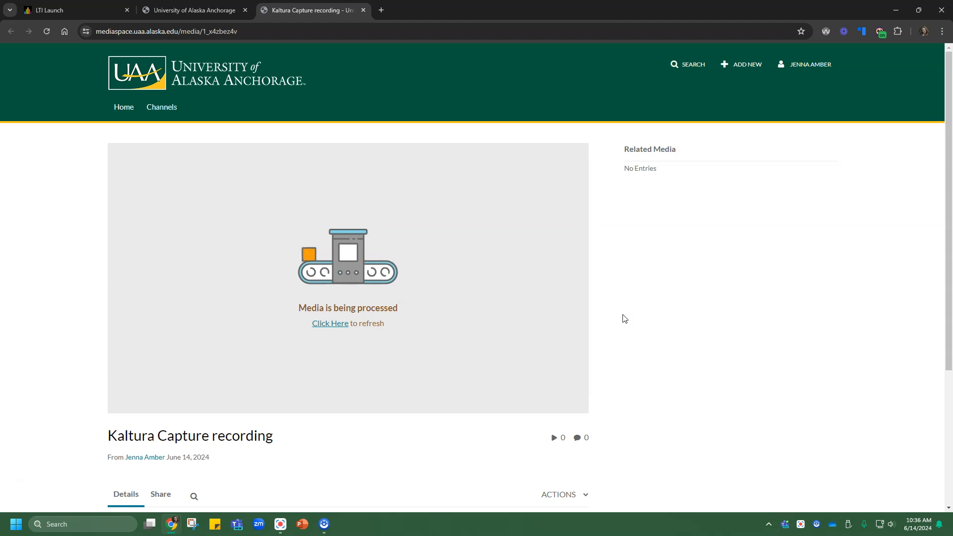
middle_click(286, 18)
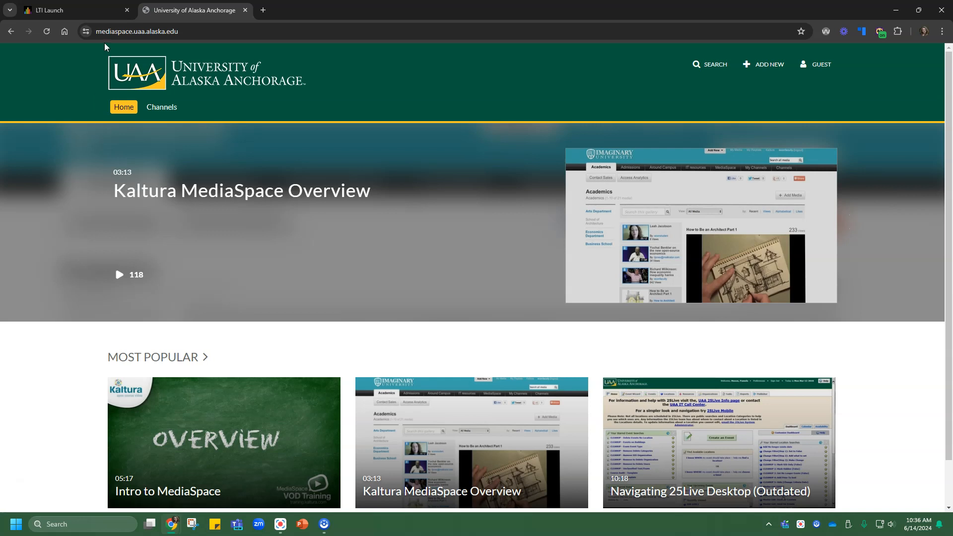
- Log in to the mediaspace.uaa.alaska.edu site from the guest account options
drag(98, 33, 192, 33)
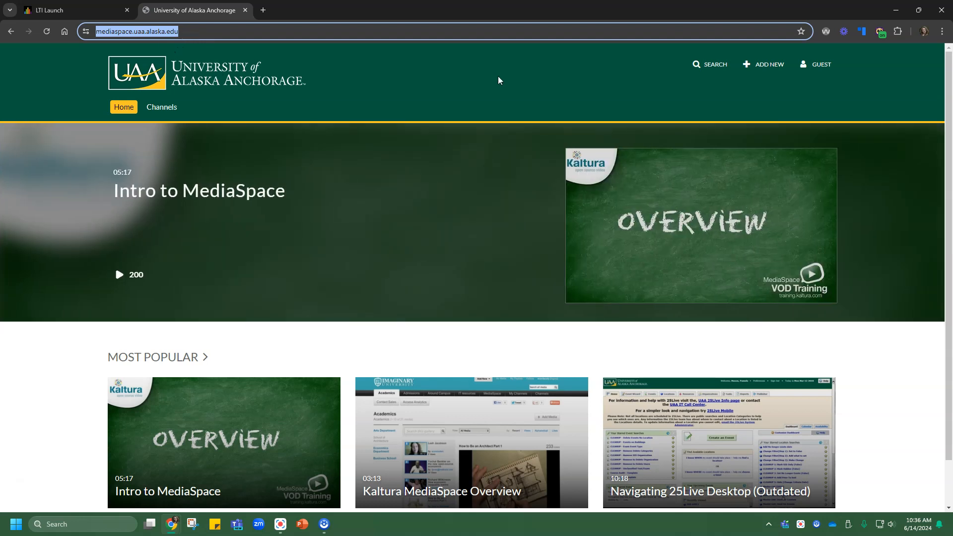
click(875, 60)
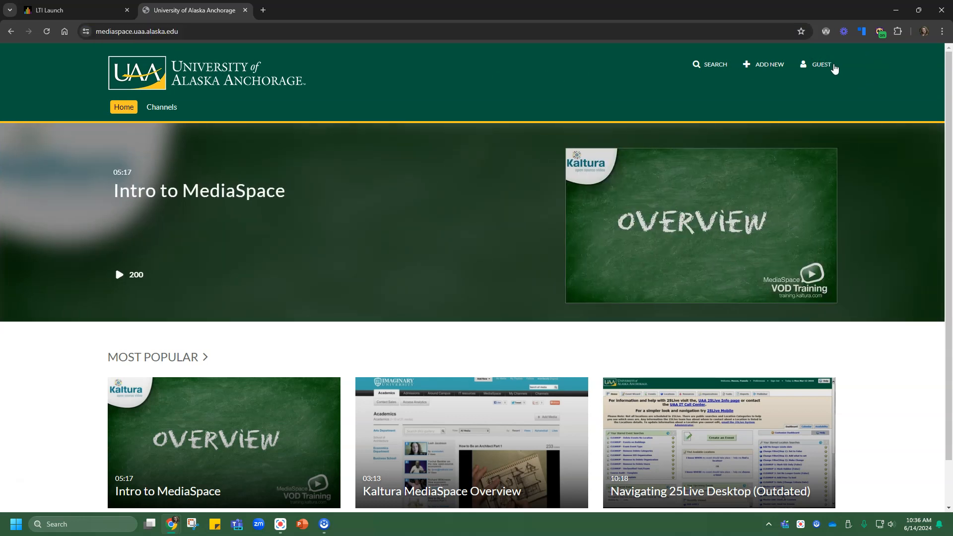
click(820, 69)
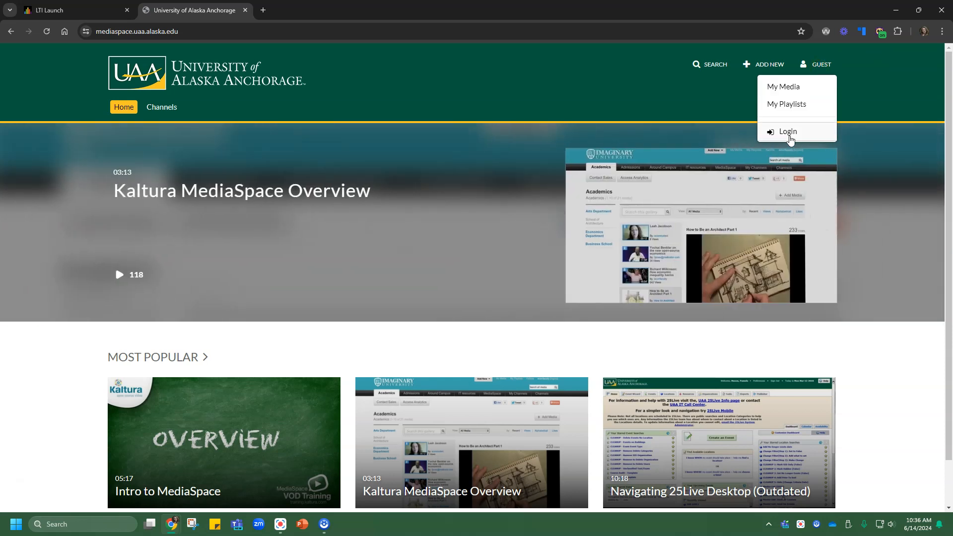
click(789, 135)
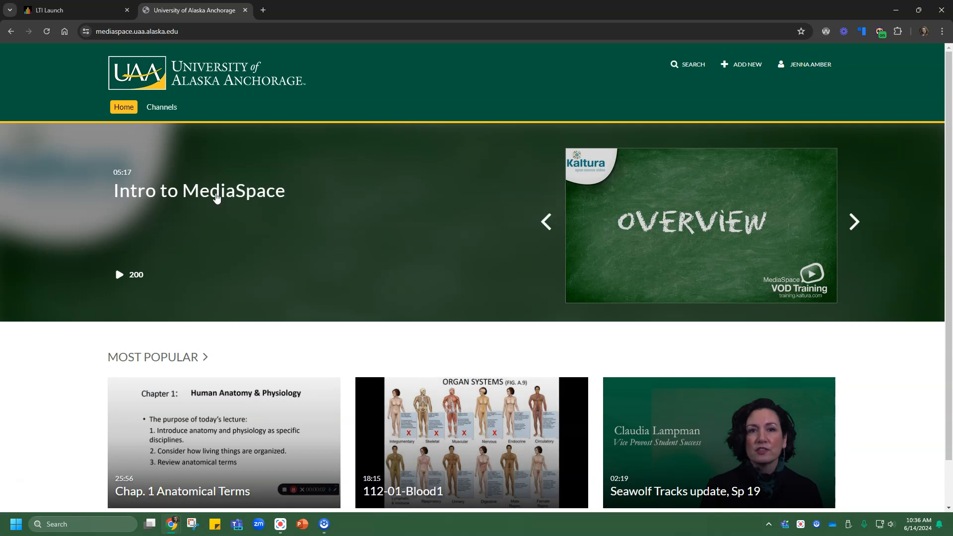
- Open the signed-in account's My Media page on the MediaSpace site
scroll(929, 286, down, 1)
scroll(930, 289, up, 1)
click(813, 65)
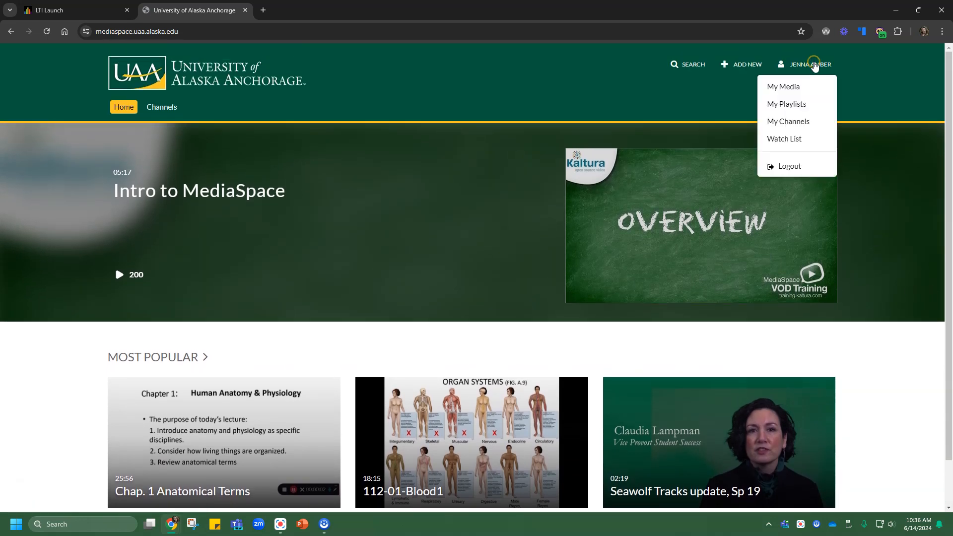
click(782, 88)
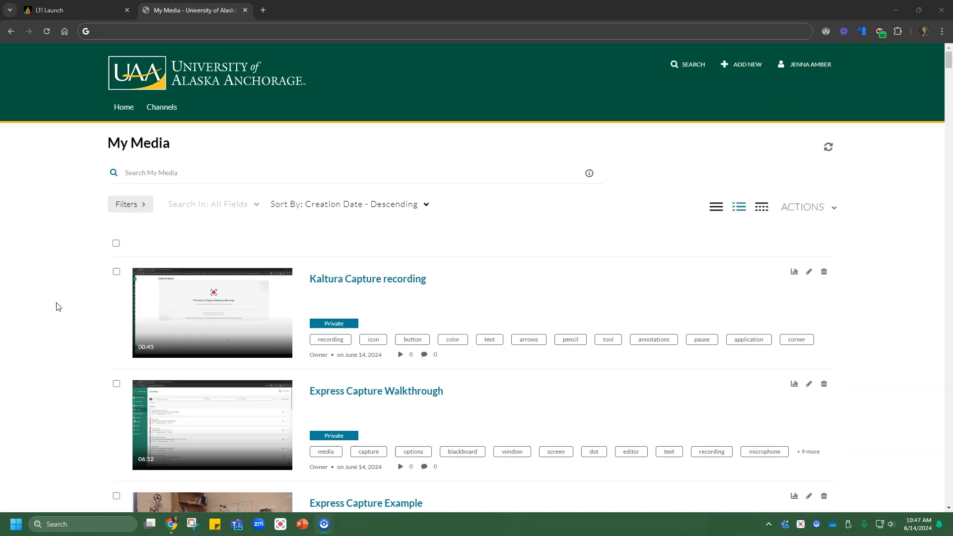
click(69, 191)
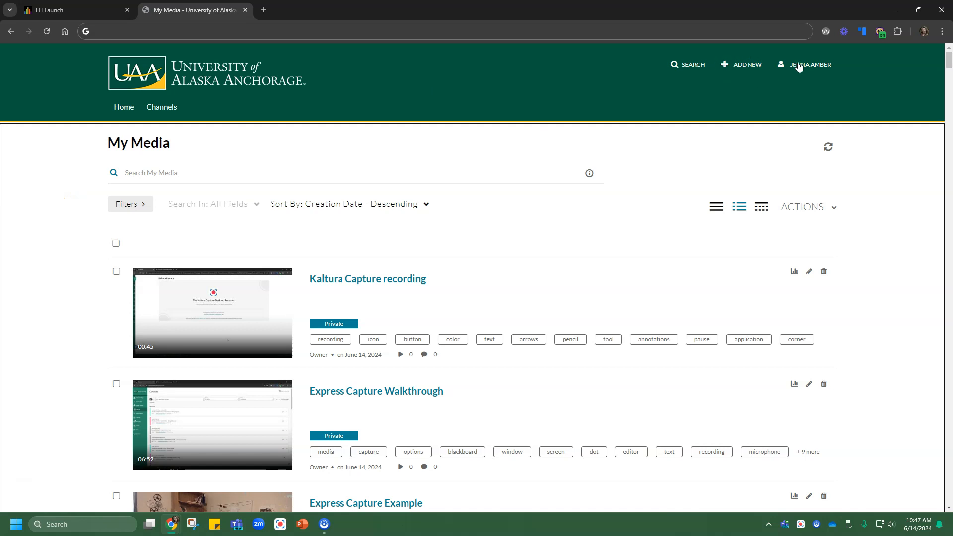
- Launch Kaltura Capture as new media from MediaSpace, always allowing mediaspace.uaa.alaska.edu to open such links in the associated app
click(734, 66)
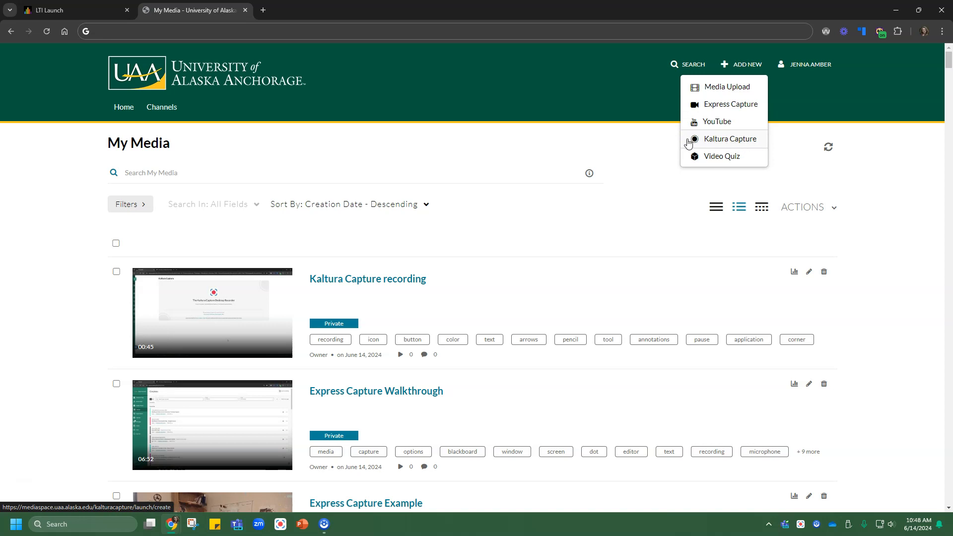
click(728, 143)
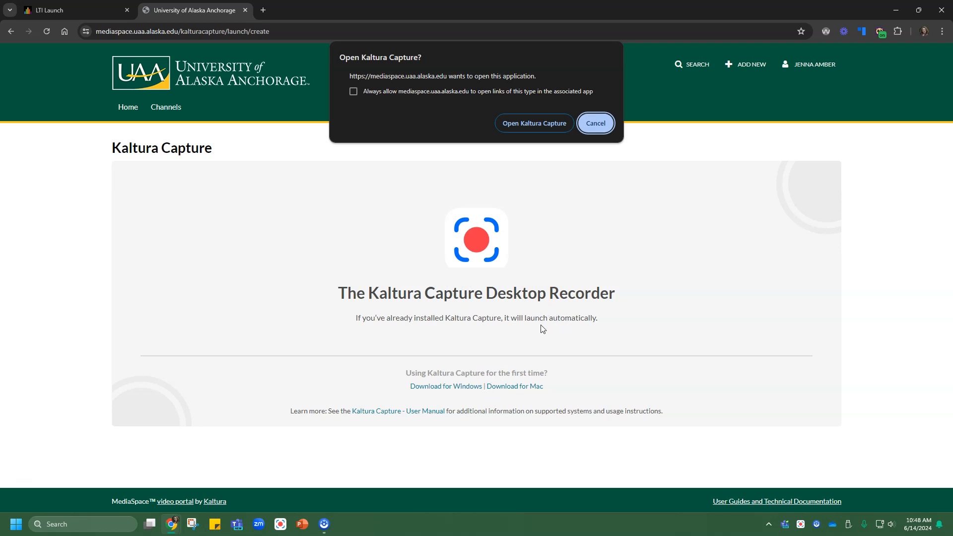
click(389, 92)
click(532, 126)
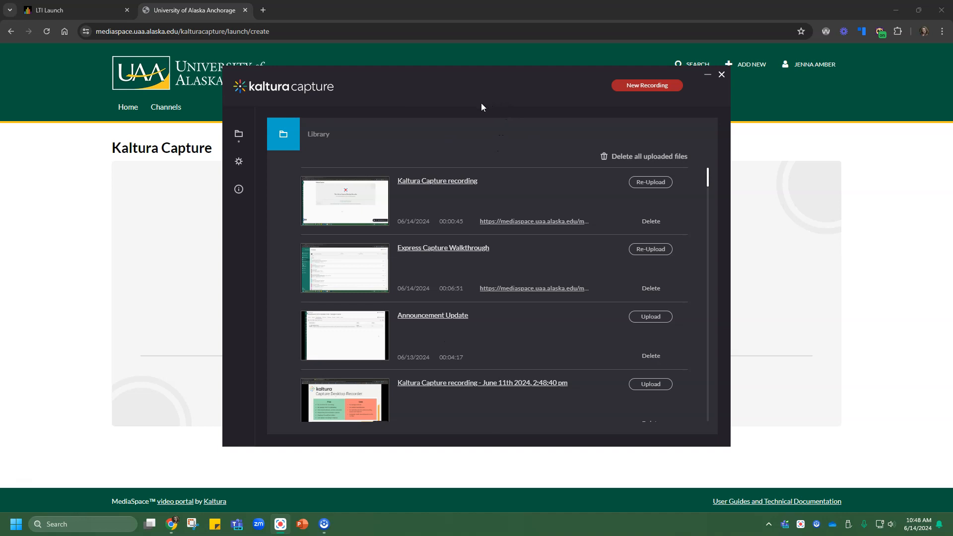
- Close the Kaltura Capture window and the web browser, and reopen Kaltura Capture directly from the desktop
click(720, 75)
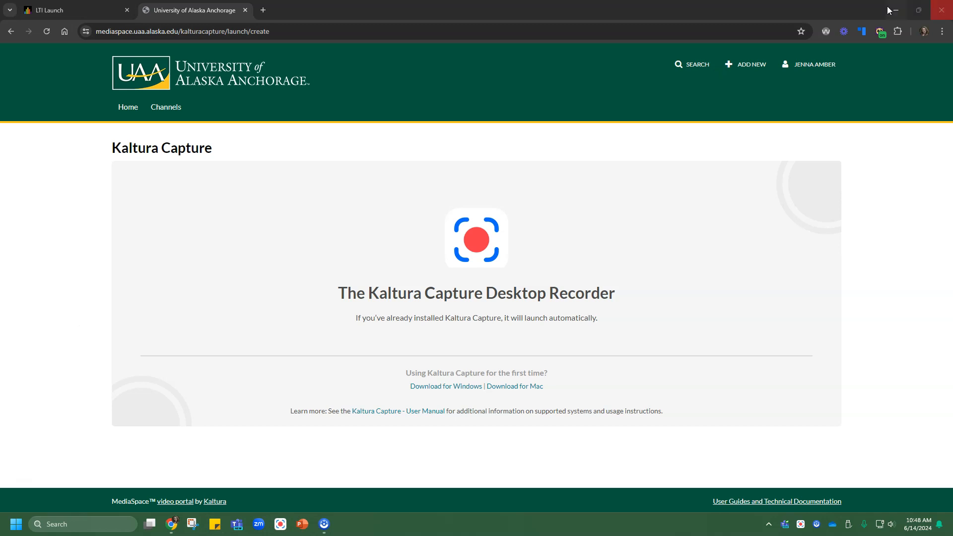
click(941, 10)
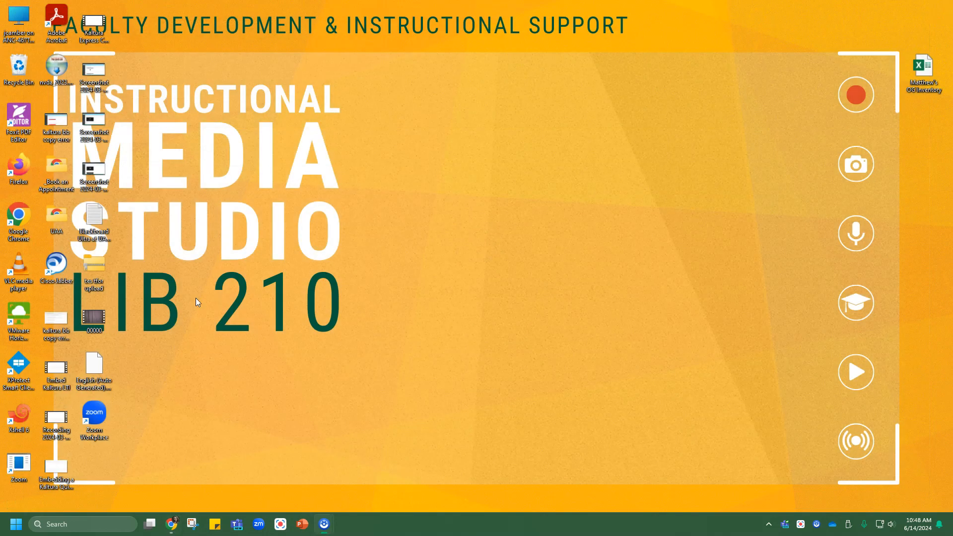
click(514, 323)
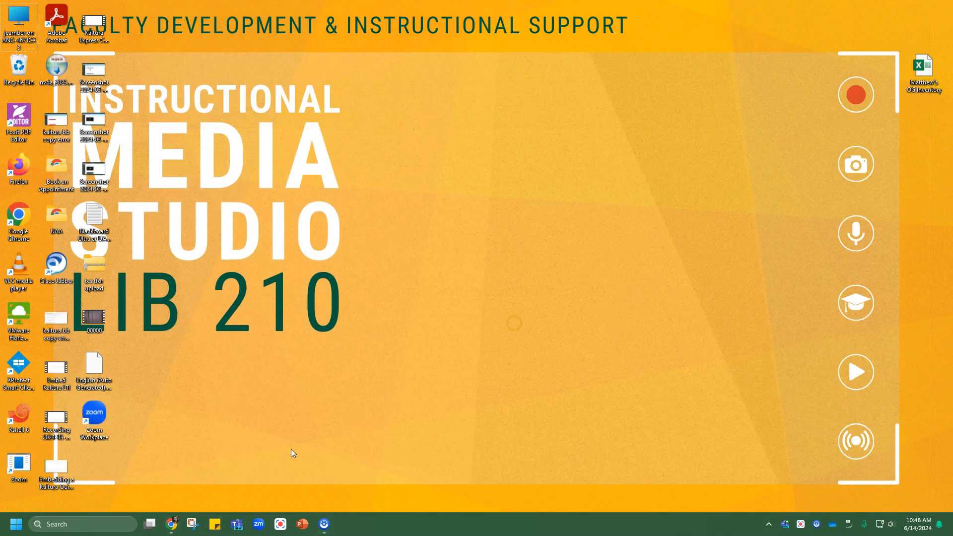
click(280, 527)
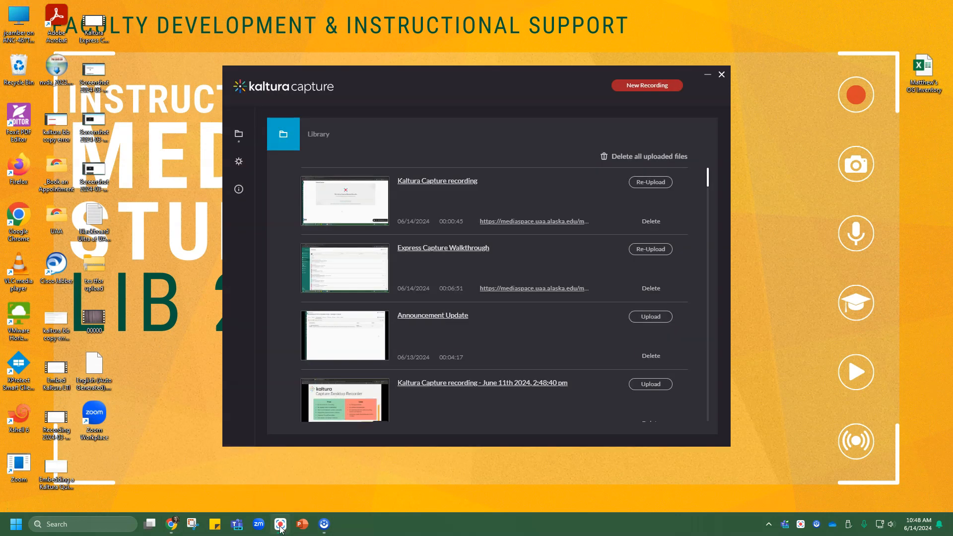